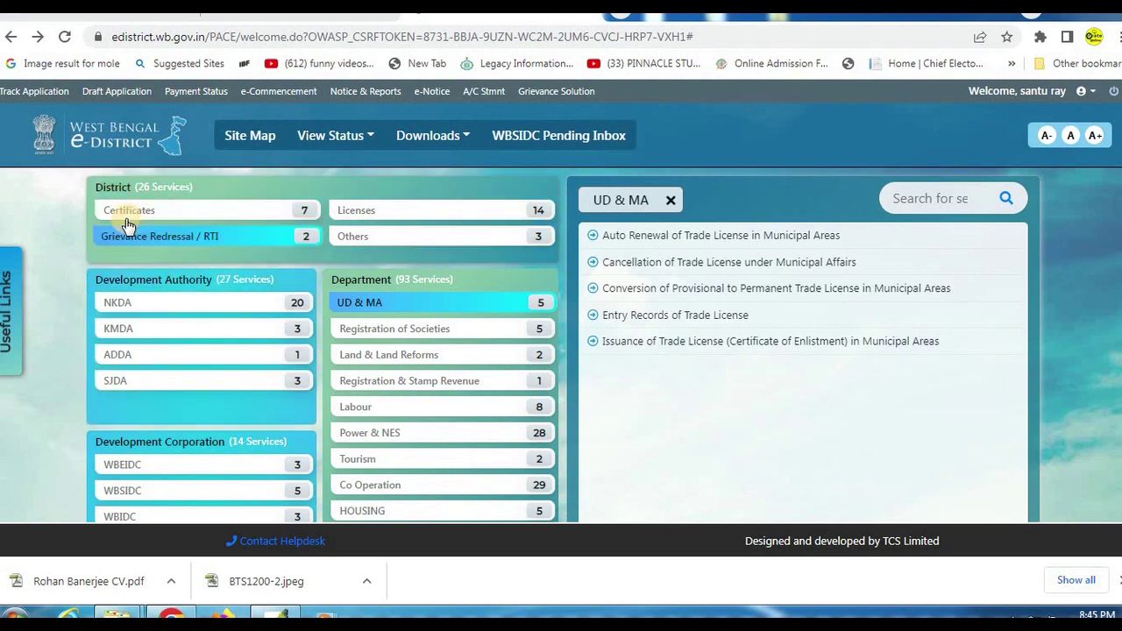
Step: Open the Income Certificate service from the district certificates and review its required documents
click(140, 218)
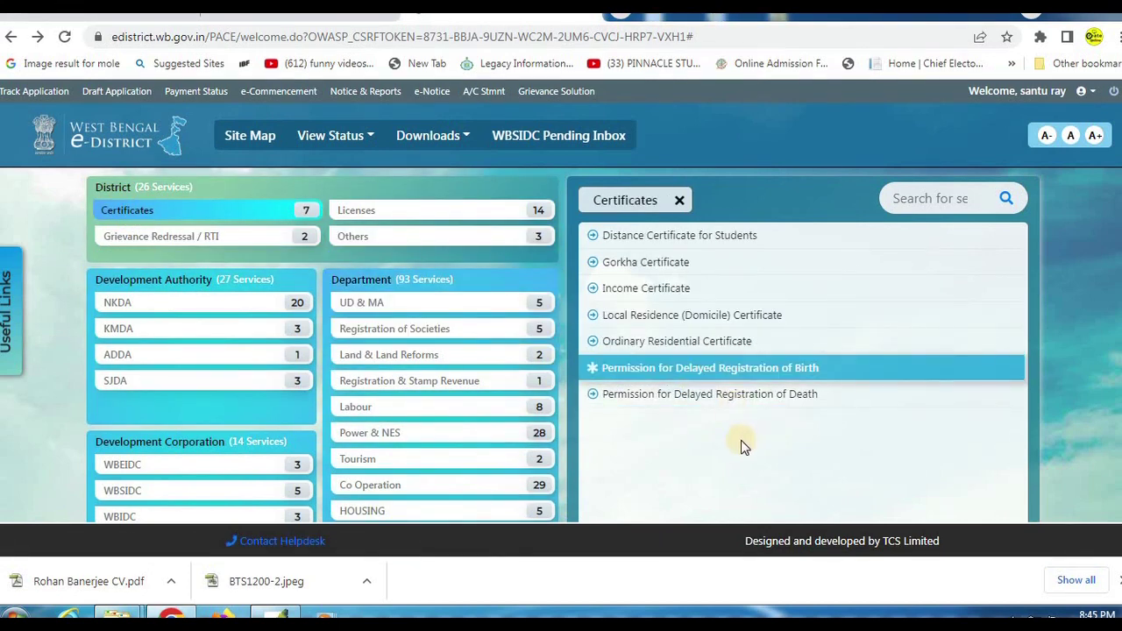
click(613, 288)
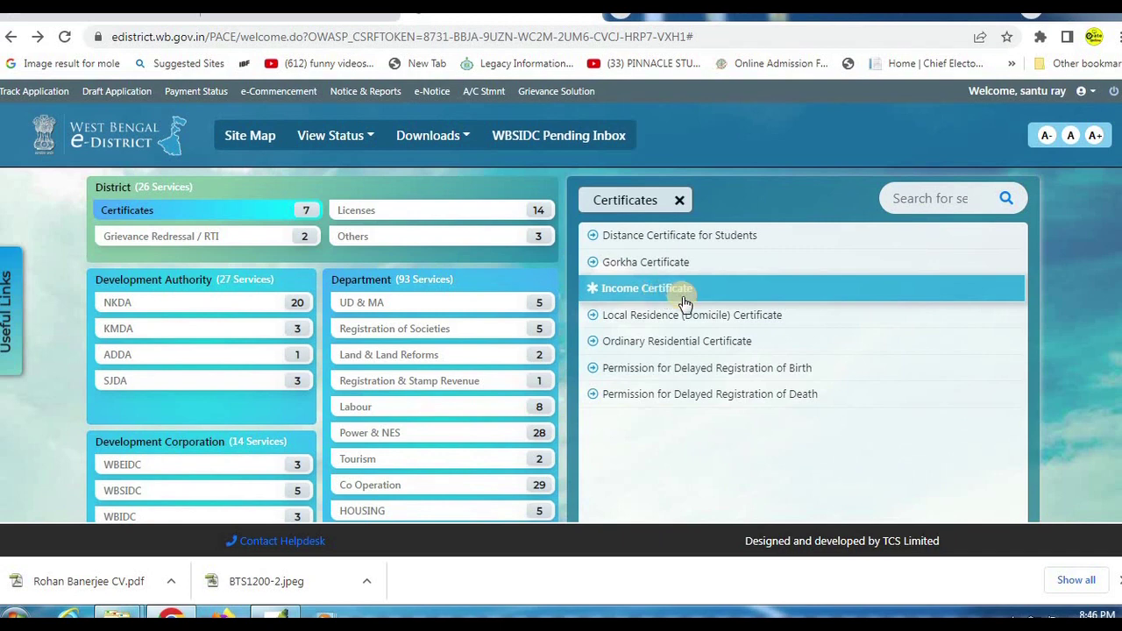
click(901, 368)
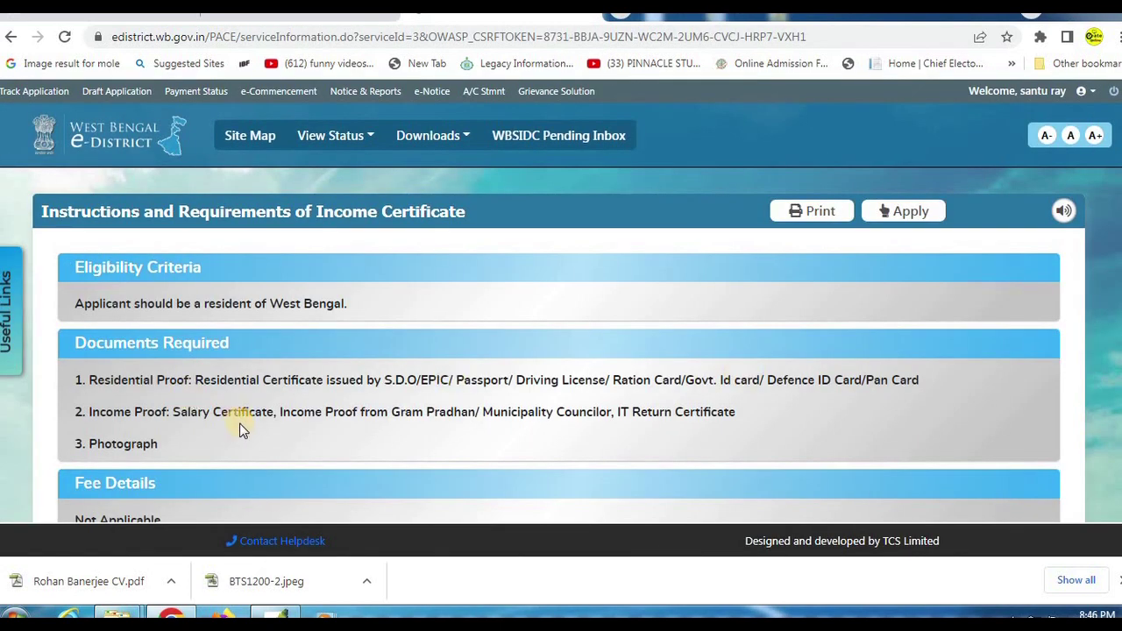
scroll(240, 423, down, 1)
drag(892, 388, 1014, 389)
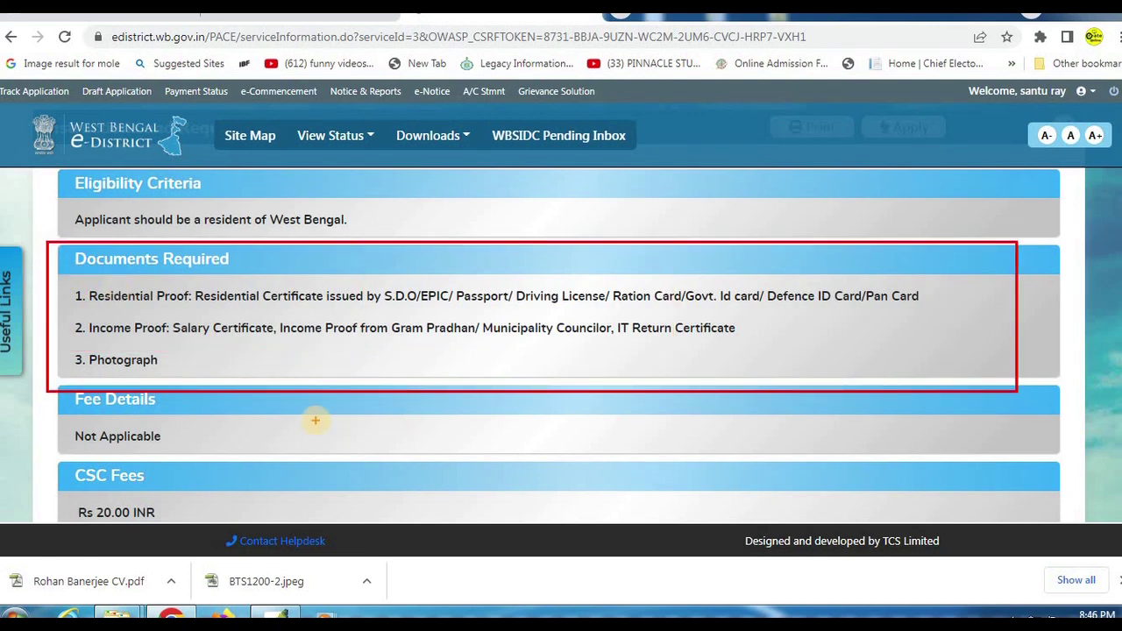
Step: Apply for the Income Certificate and look through the fields of its application form
scroll(315, 420, down, 4)
click(602, 444)
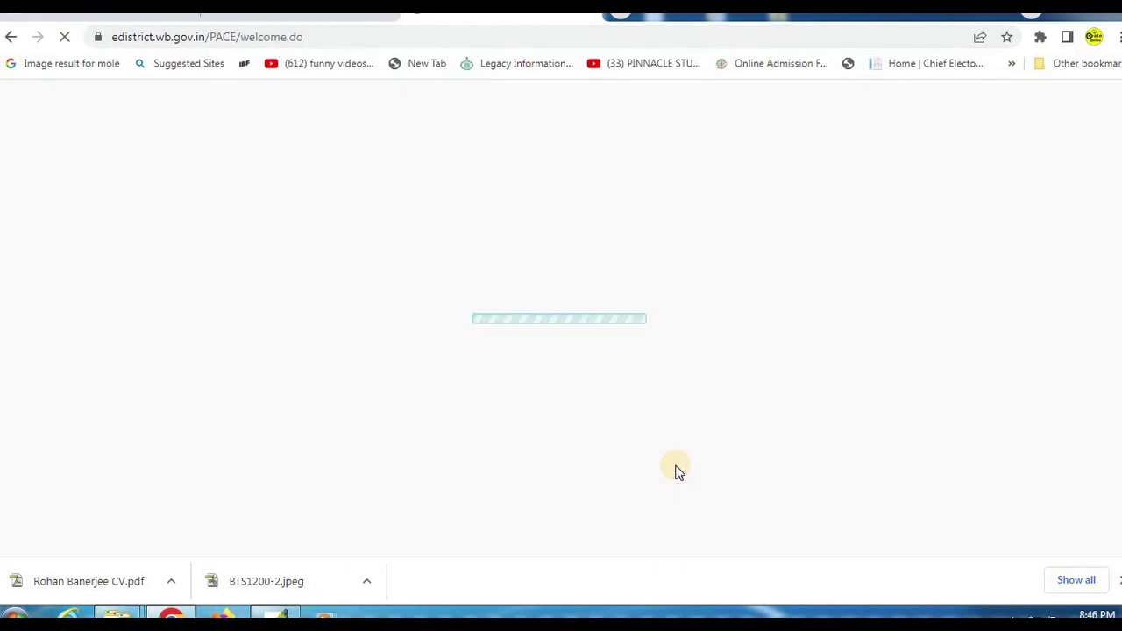
scroll(552, 351, down, 2)
scroll(553, 377, down, 2)
scroll(553, 376, up, 5)
scroll(553, 377, down, 5)
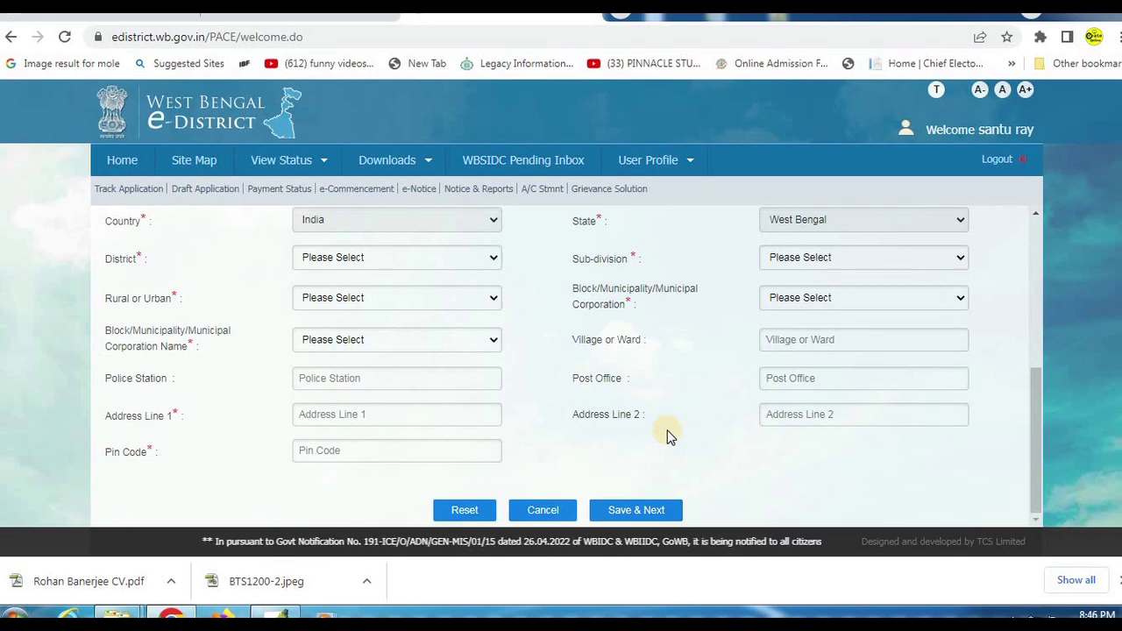
Step: Return to the service overview and list the district certificates, examining the delayed birth and death registration services
click(205, 189)
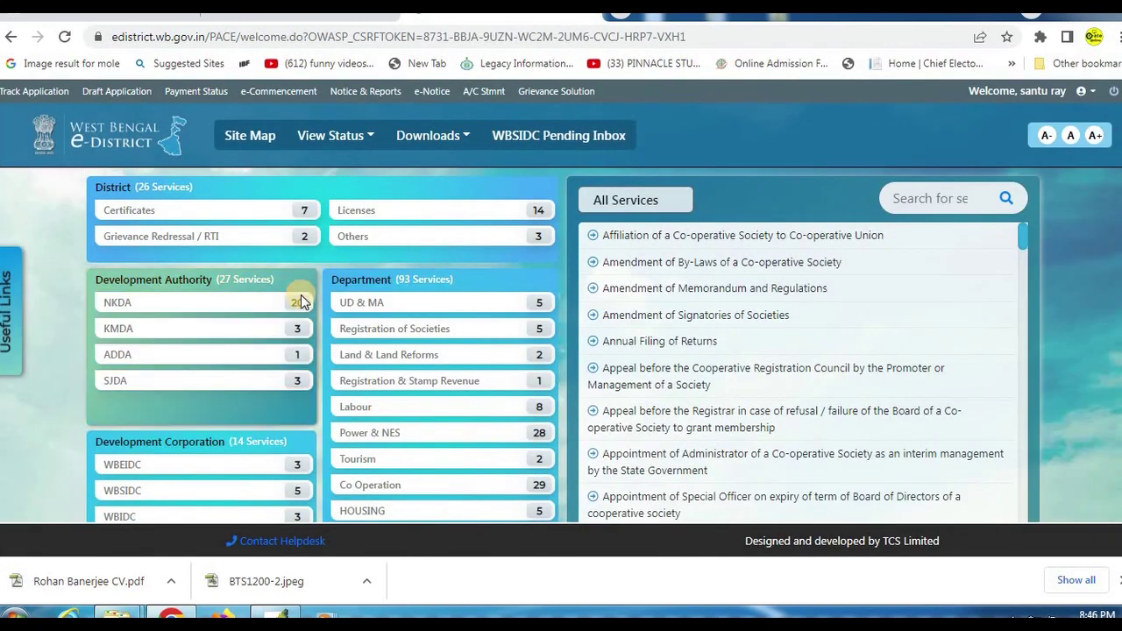
click(140, 214)
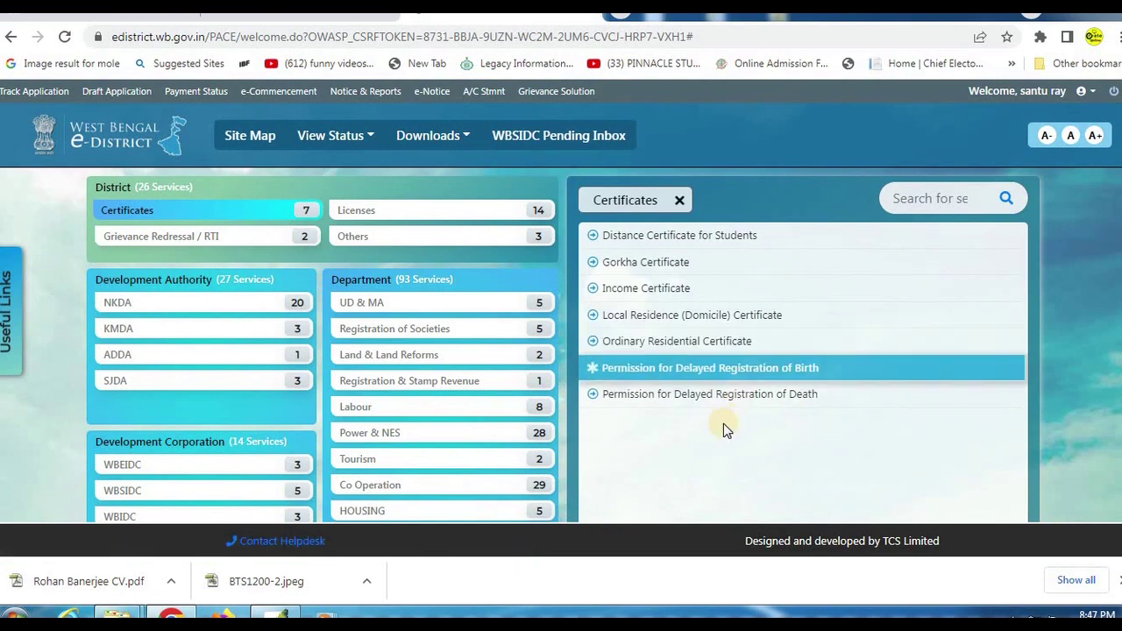
mouse_move(568, 376)
mouse_down()
mouse_move(595, 395)
mouse_move(919, 432)
mouse_up()
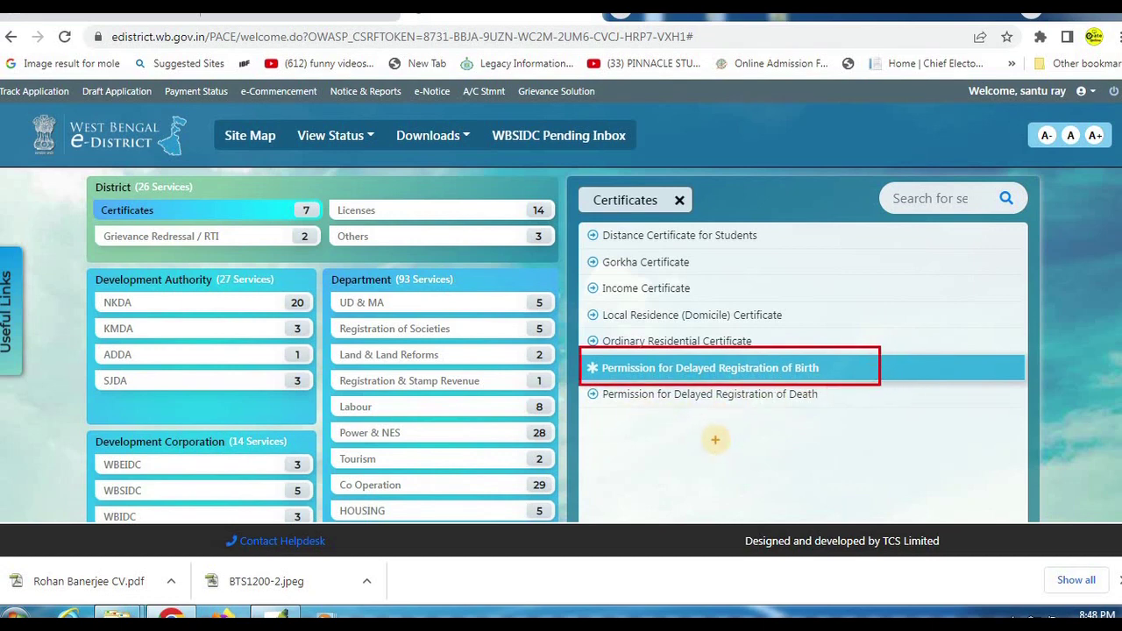
drag(568, 380, 924, 418)
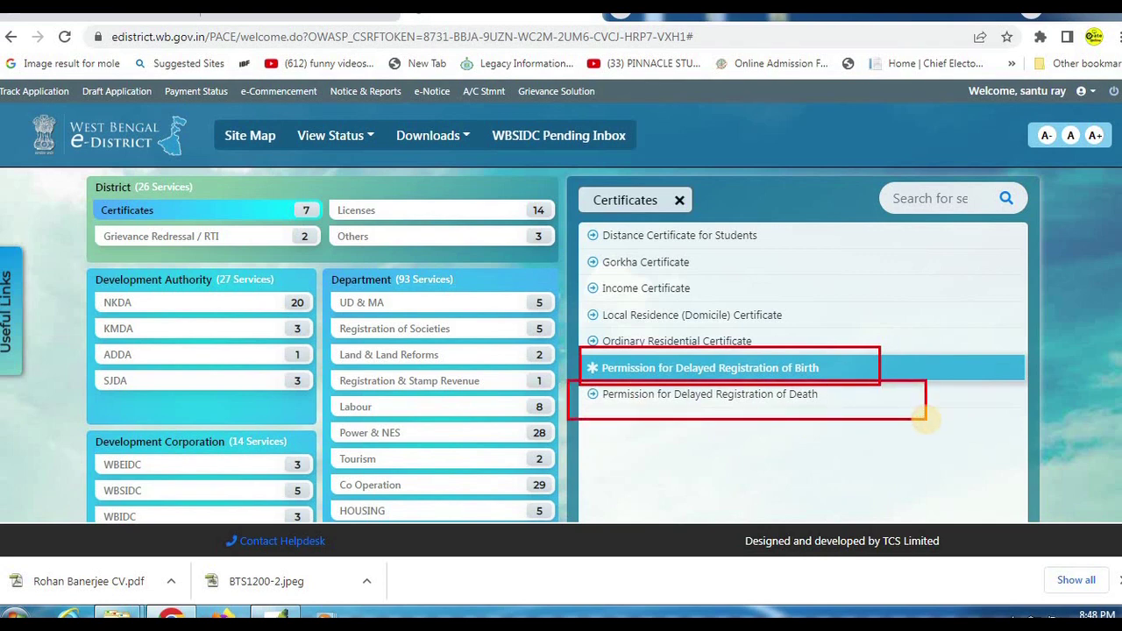
key(Escape)
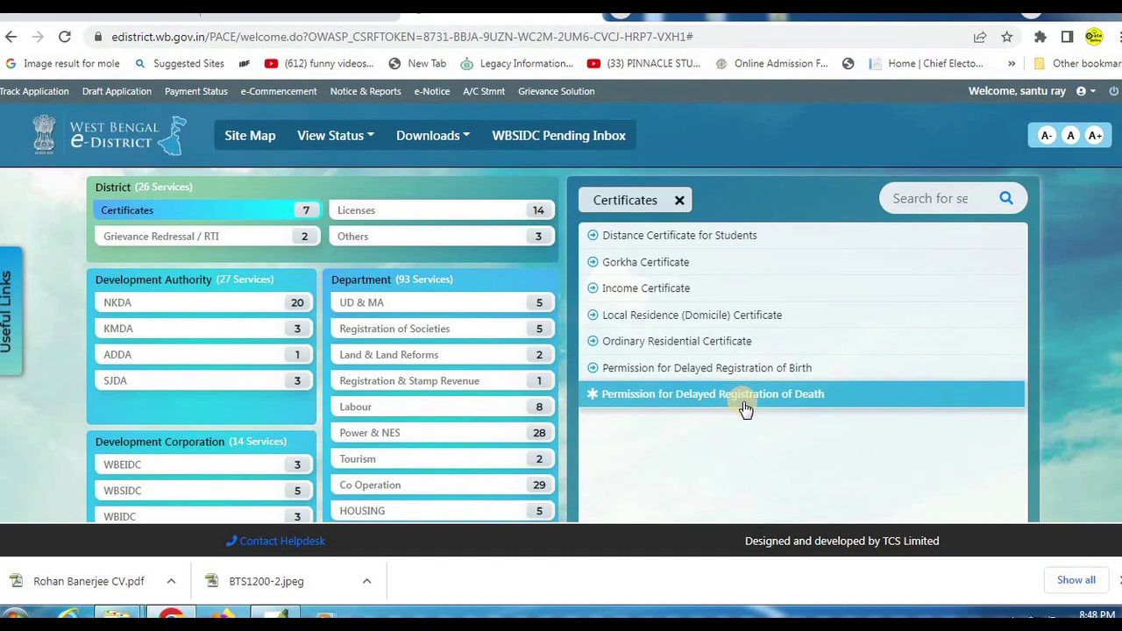
Step: Open the Permission for Delayed Registration of Death service and review its required documents
click(777, 403)
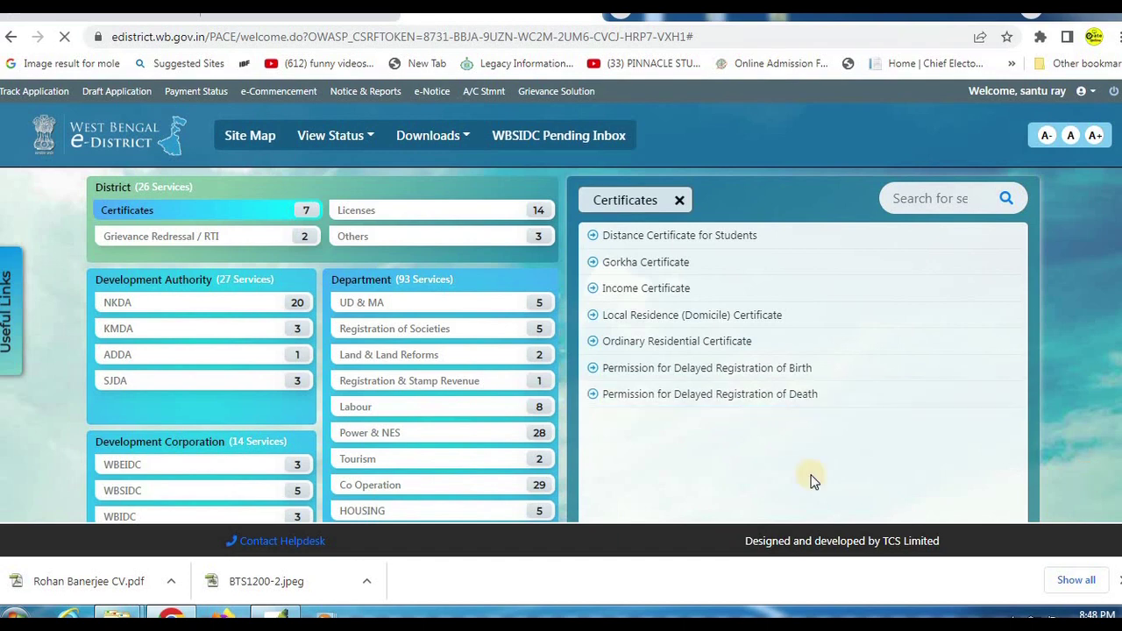
scroll(295, 356, down, 1)
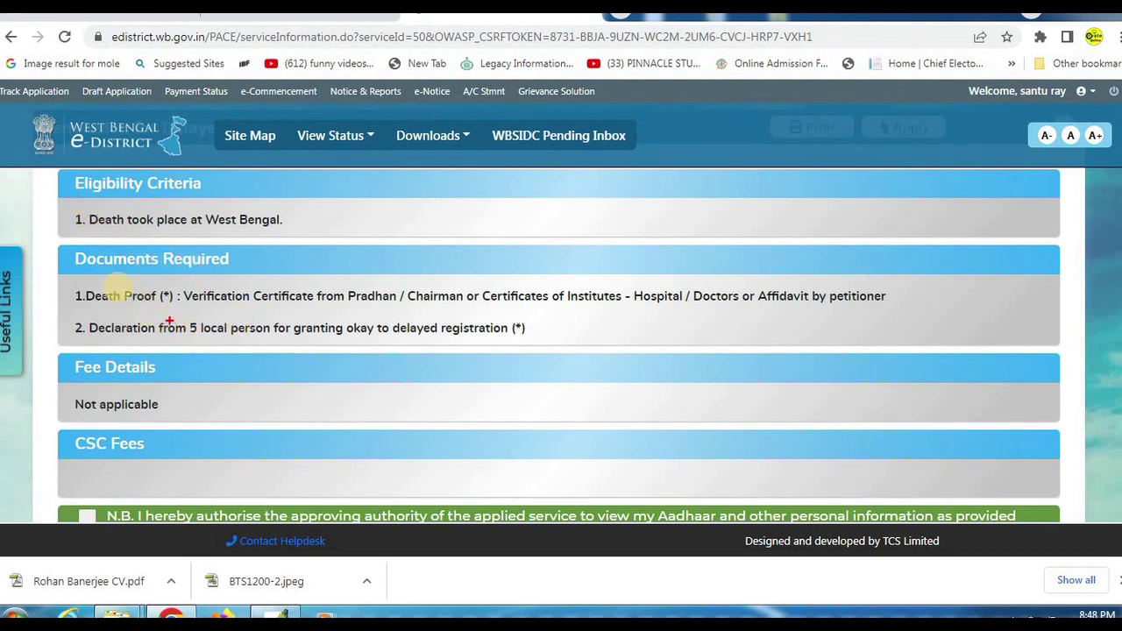
mouse_move(54, 263)
mouse_down()
mouse_move(67, 282)
mouse_move(214, 313)
mouse_move(959, 320)
mouse_move(965, 306)
mouse_up()
drag(16, 307, 614, 350)
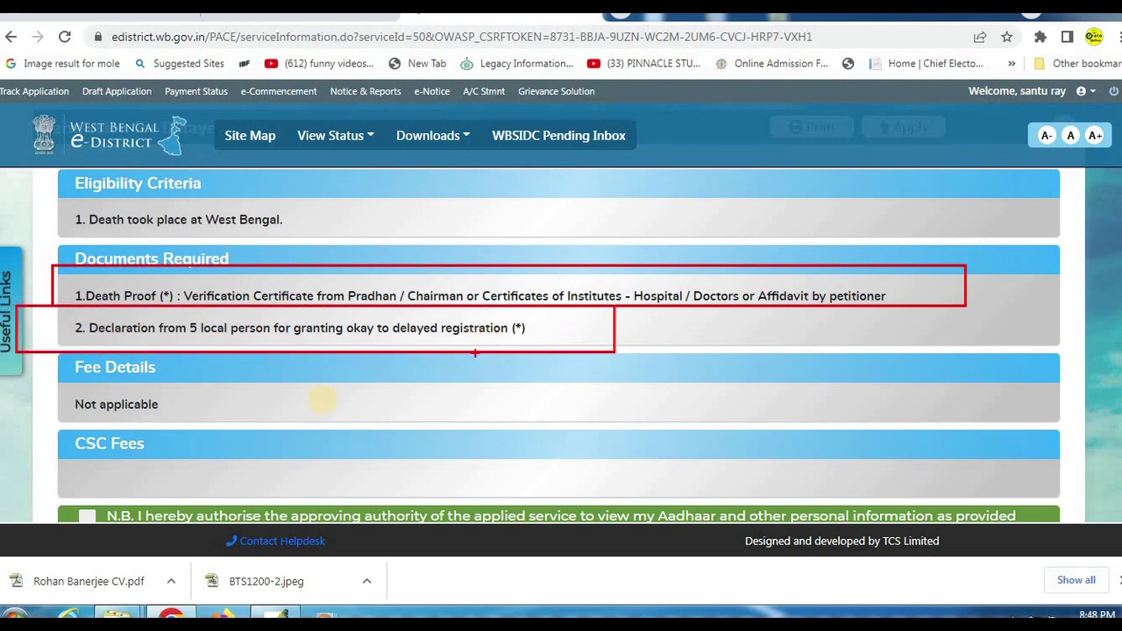
key(Escape)
Step: Open the application form for delayed death registration and review the applicant's basic information section
scroll(278, 403, down, 2)
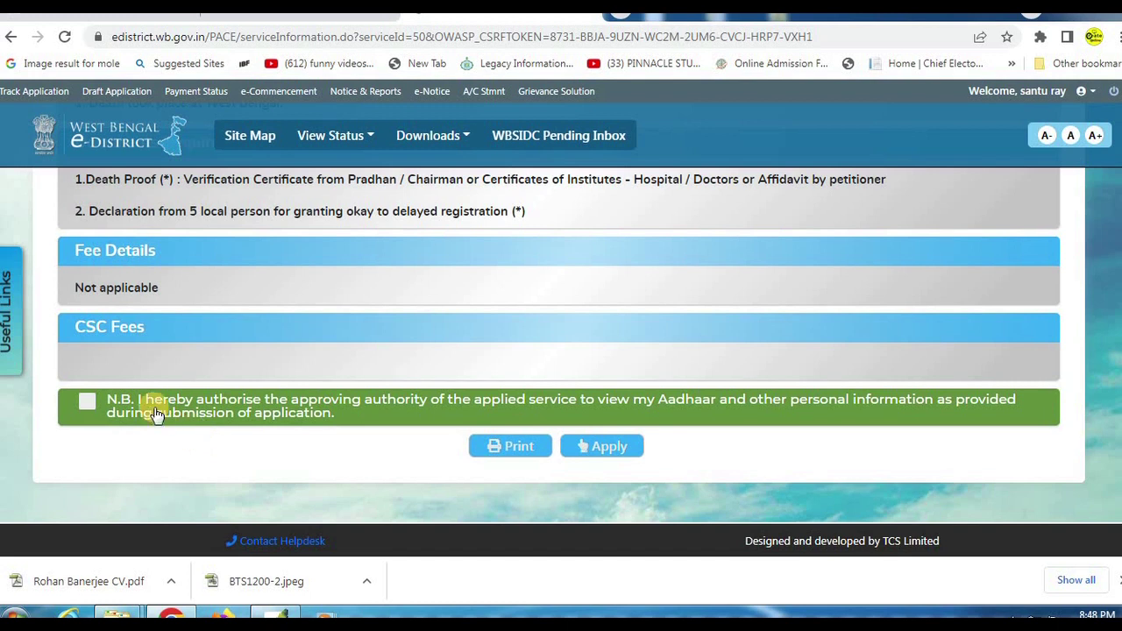
click(603, 447)
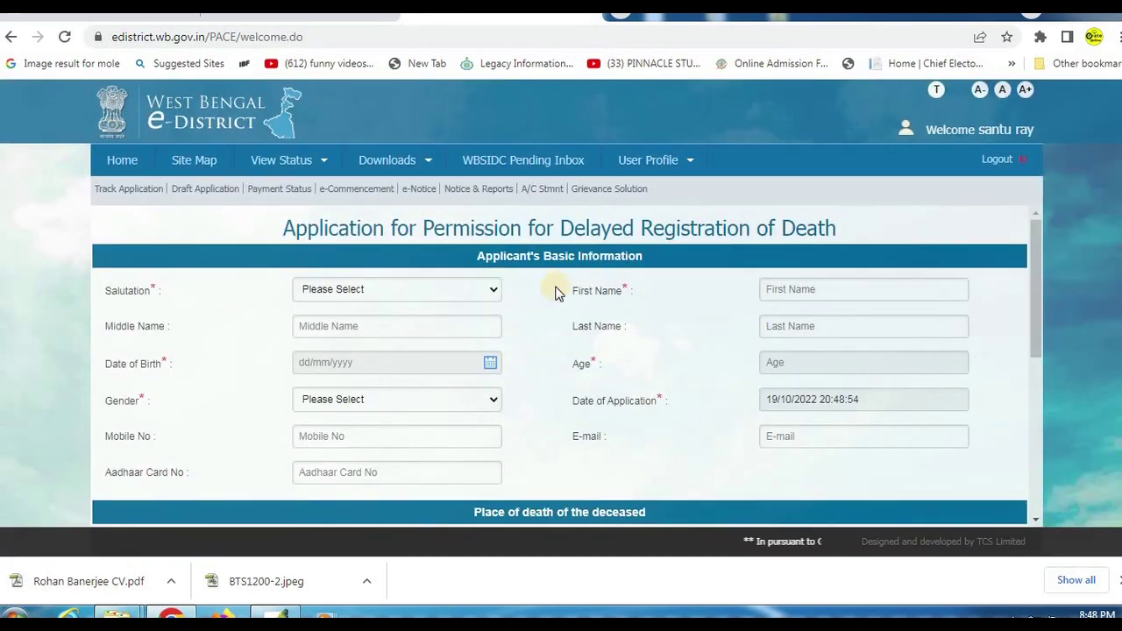
mouse_move(237, 215)
mouse_down()
mouse_move(721, 271)
mouse_move(953, 248)
mouse_up()
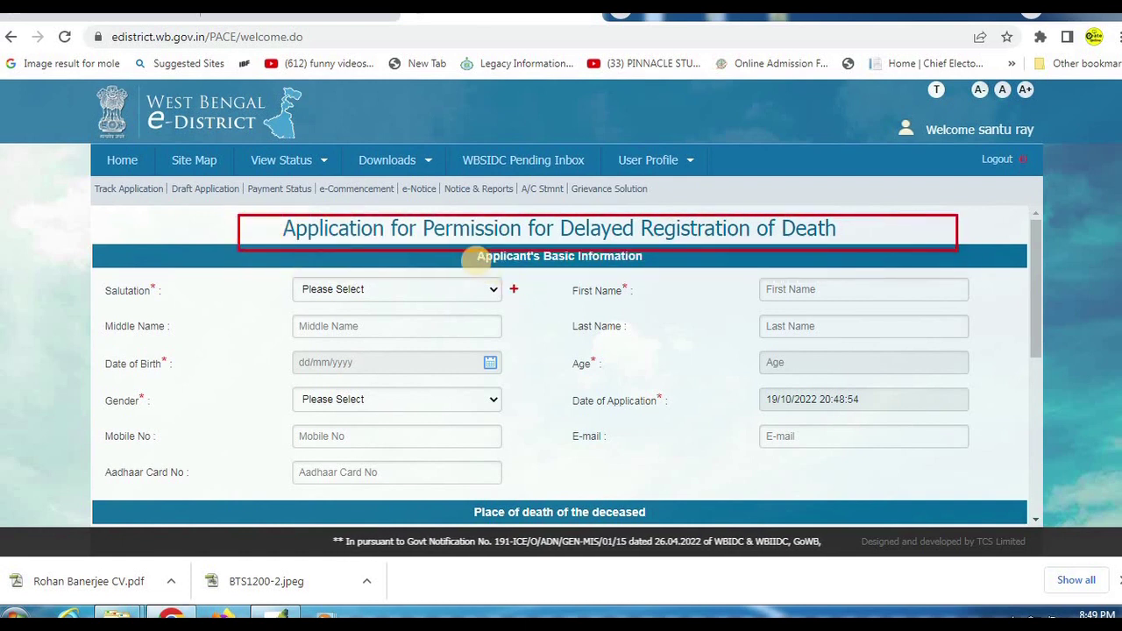
drag(445, 238, 692, 275)
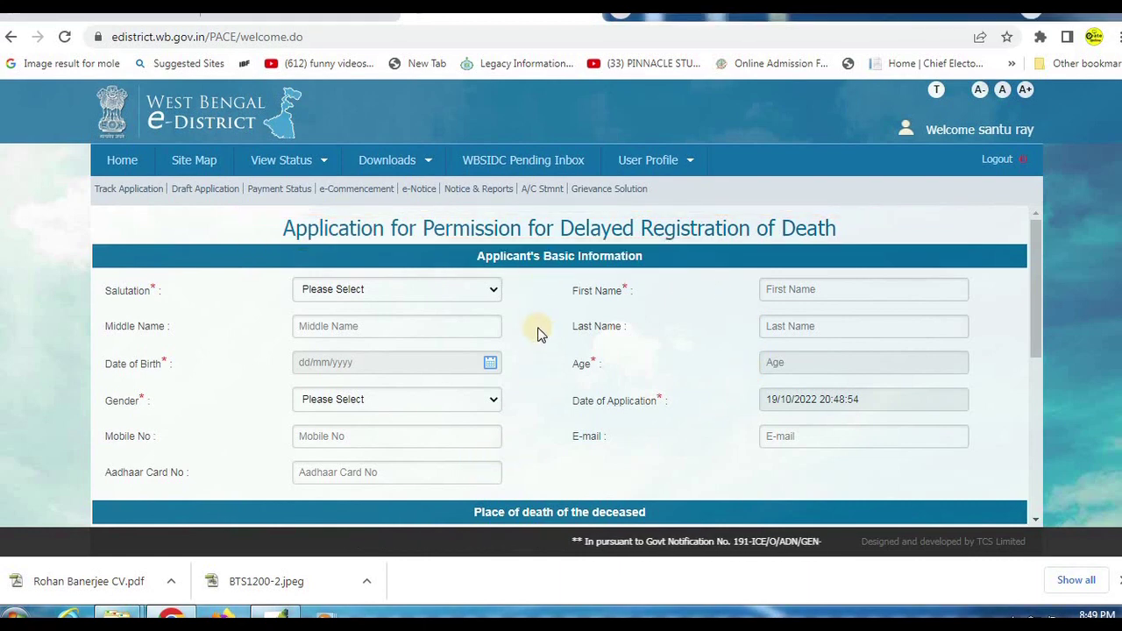
Step: Examine the fields in the form's section on the place of death of the deceased
scroll(543, 333, down, 3)
drag(439, 239, 686, 289)
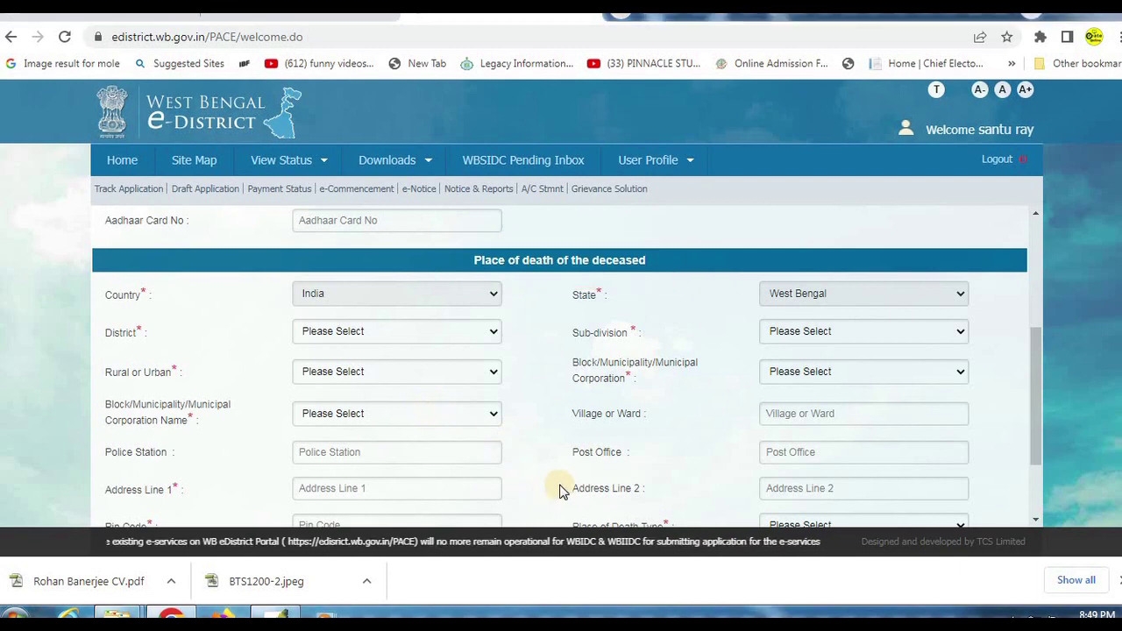
scroll(558, 486, down, 2)
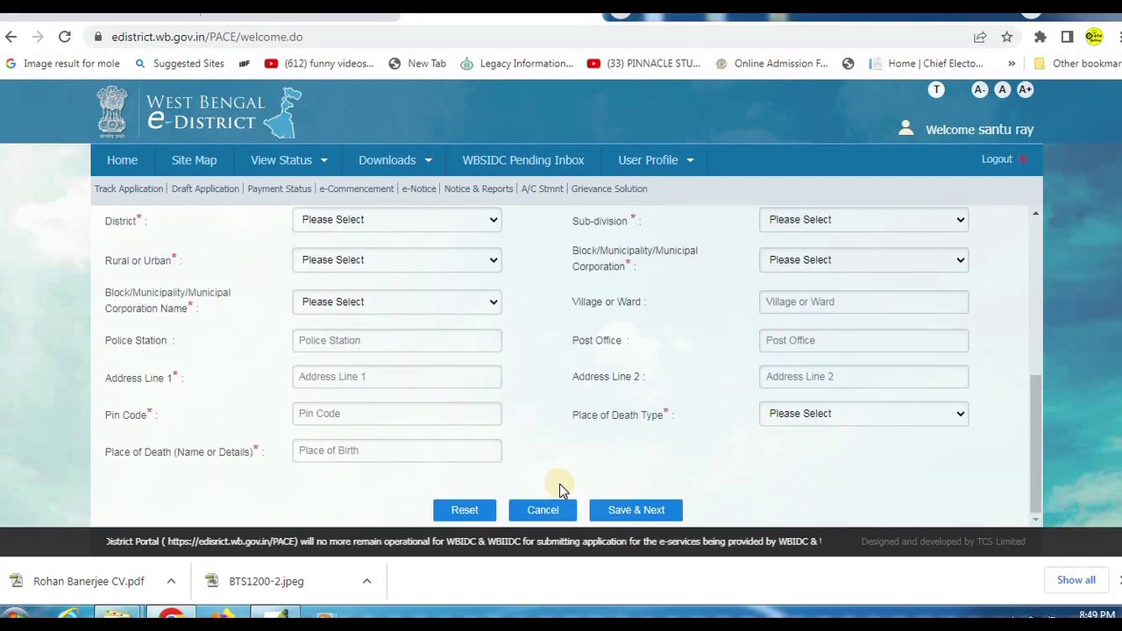
scroll(541, 456, up, 2)
scroll(541, 452, up, 1)
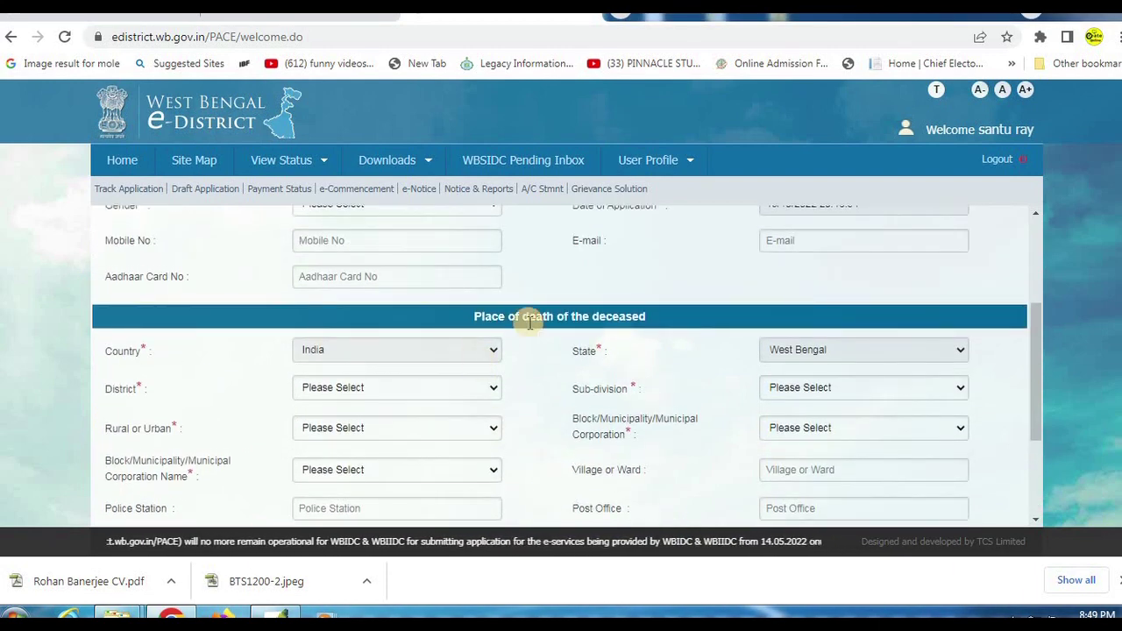
drag(436, 292, 708, 329)
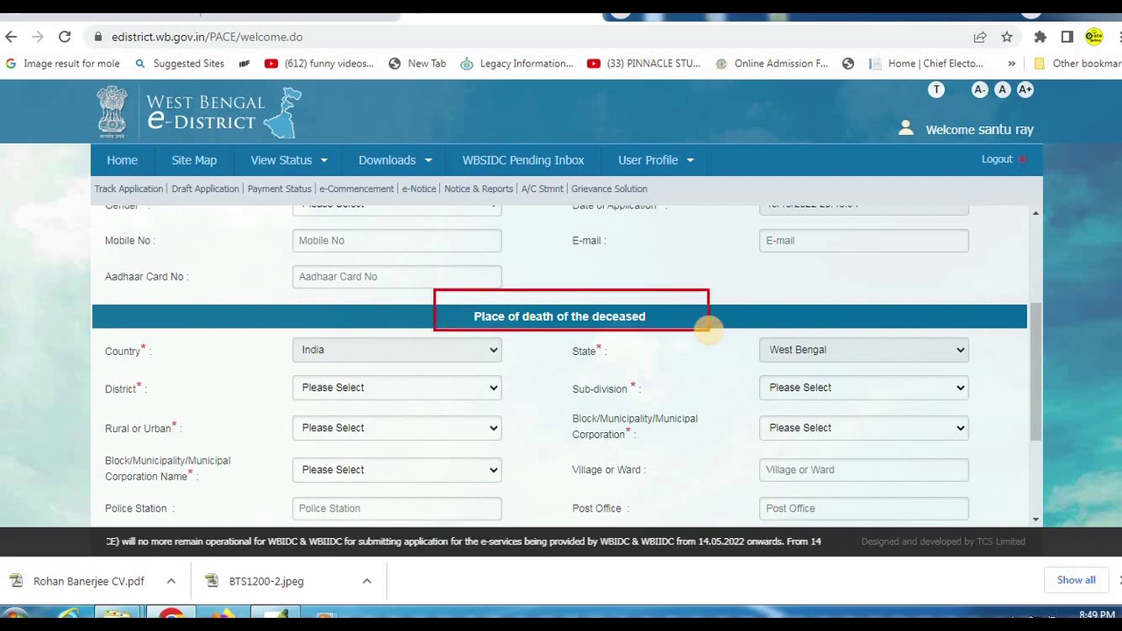
drag(709, 330, 709, 333)
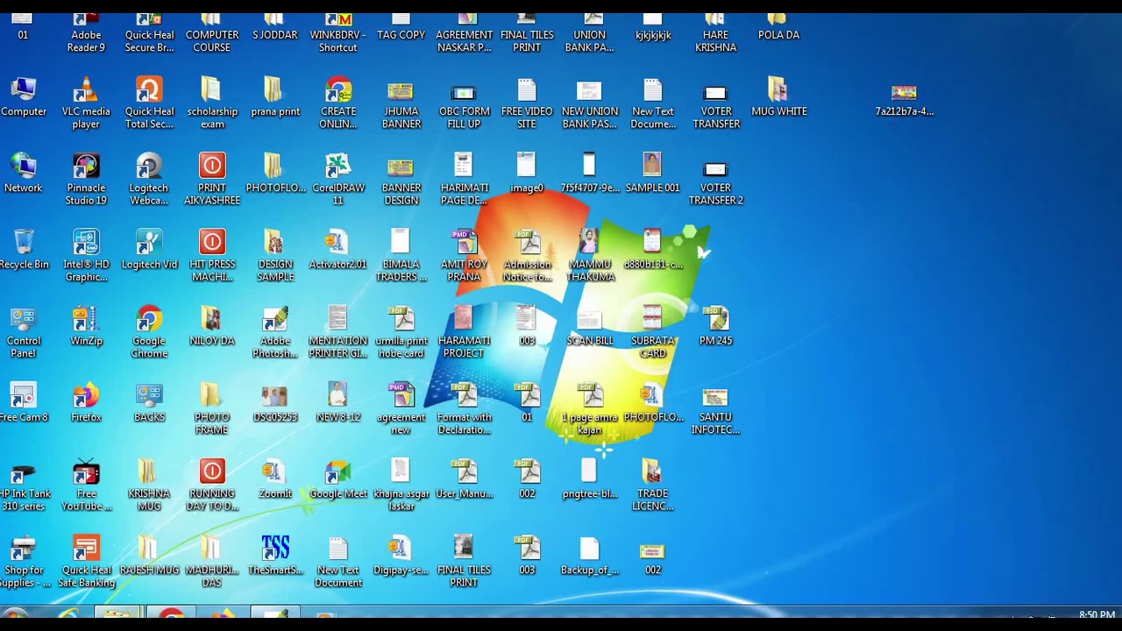
Step: Switch to Windows Explorer's DEATH CERTIFICATE DEFERRED folder and examine sample documents 002 through 005
click(275, 561)
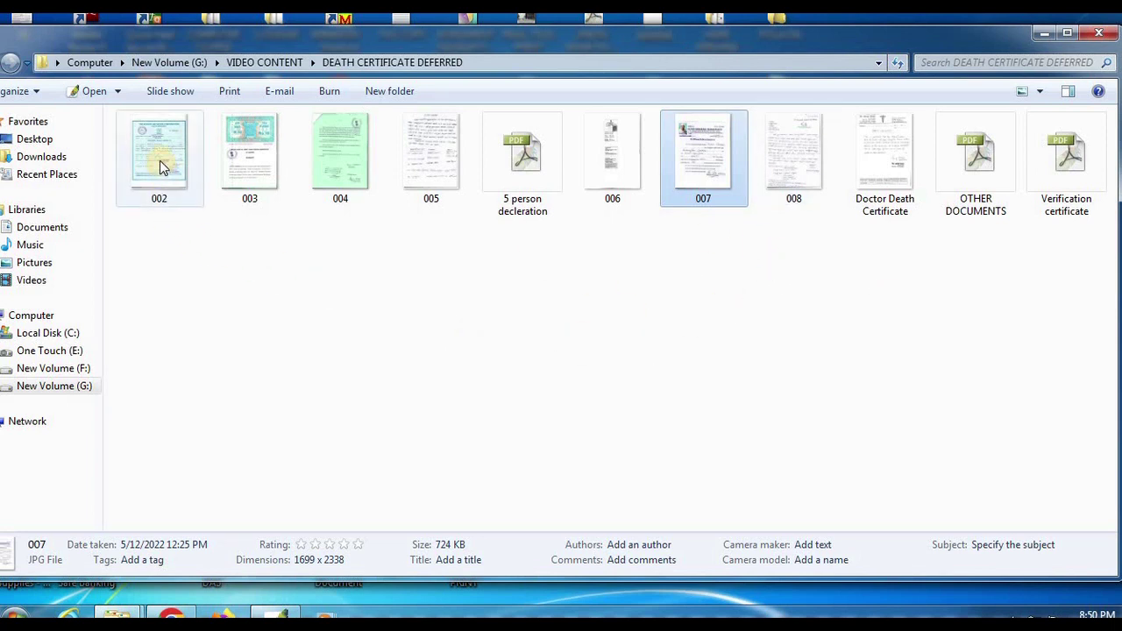
mouse_move(160, 163)
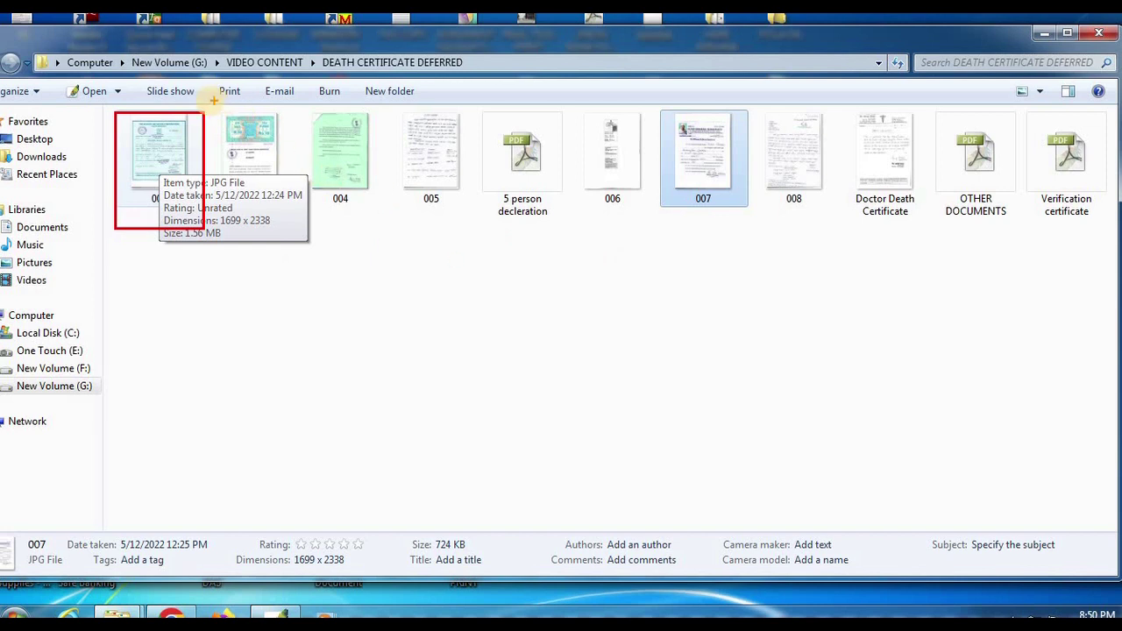
mouse_move(209, 100)
mouse_down()
mouse_move(345, 199)
mouse_move(388, 257)
mouse_up()
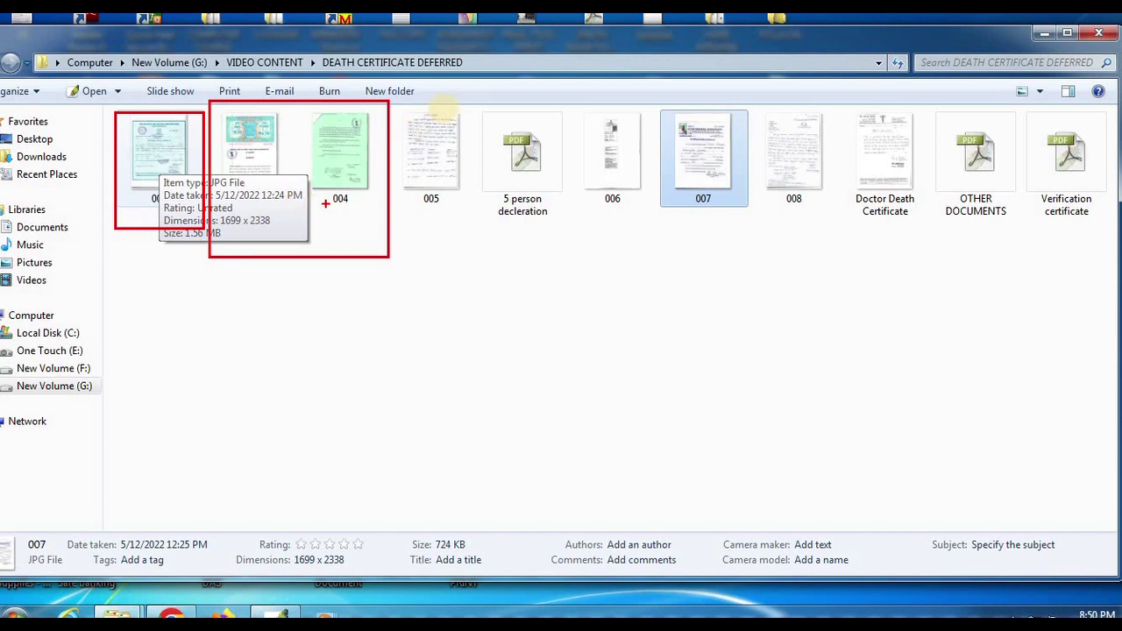
drag(383, 98, 481, 262)
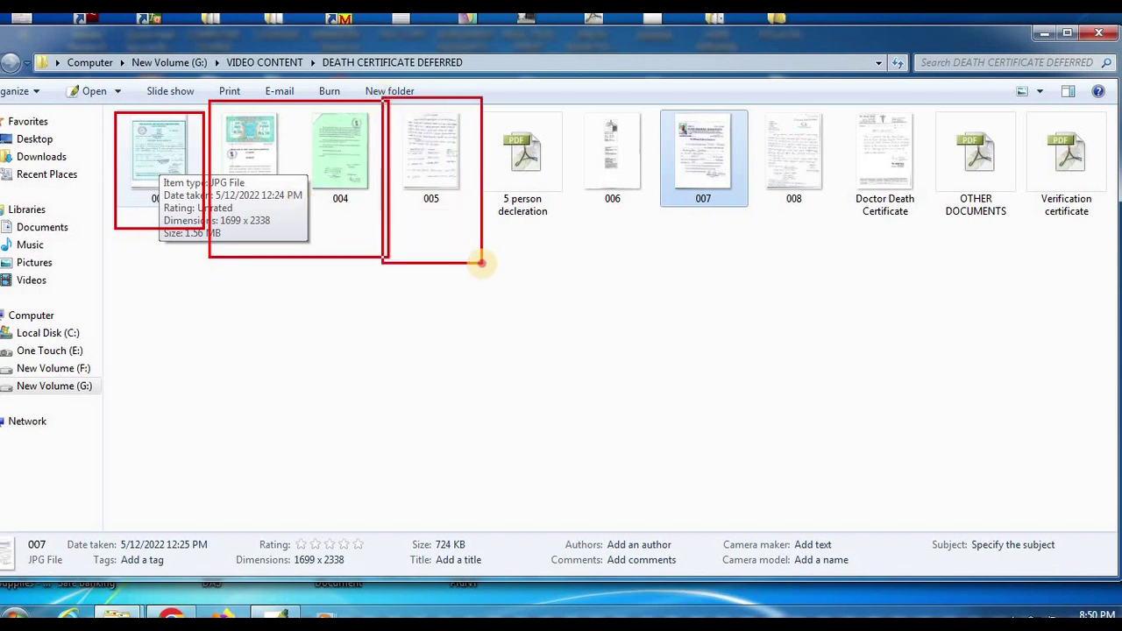
drag(452, 198, 693, 433)
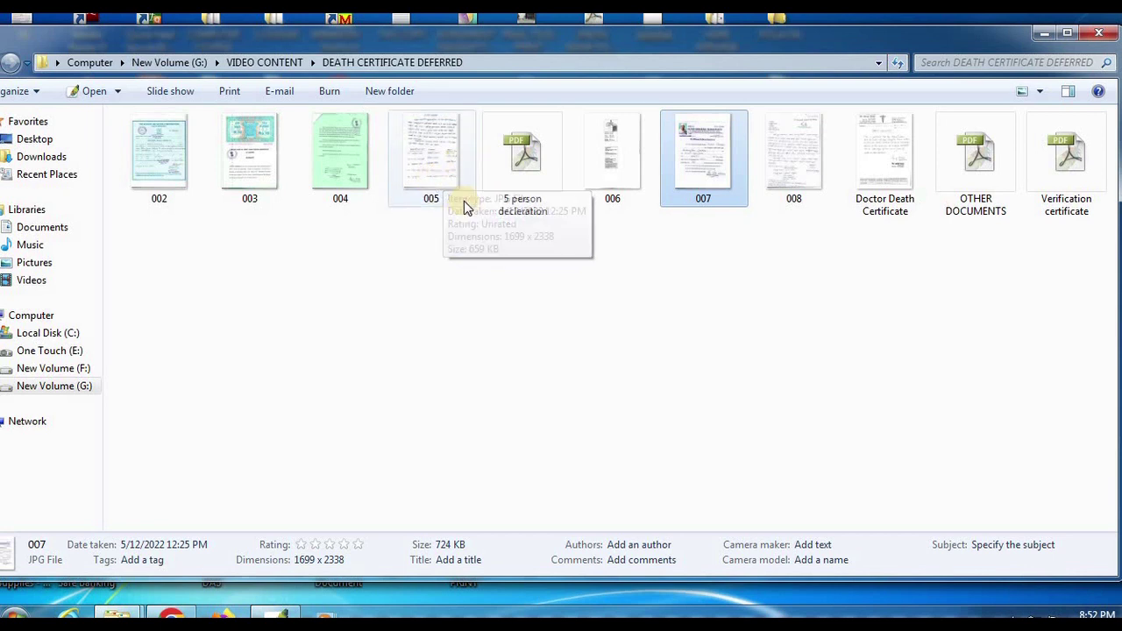
Step: Examine the 5 person decleration PDF and sample documents 006 and 007 in the folder
mouse_move(464, 196)
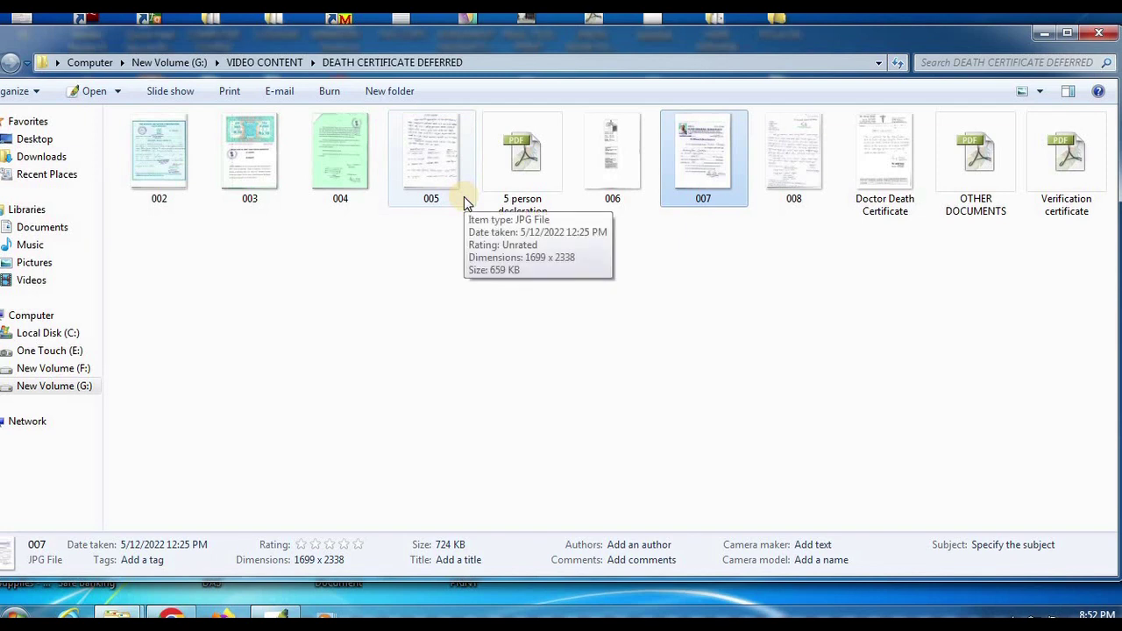
click(522, 161)
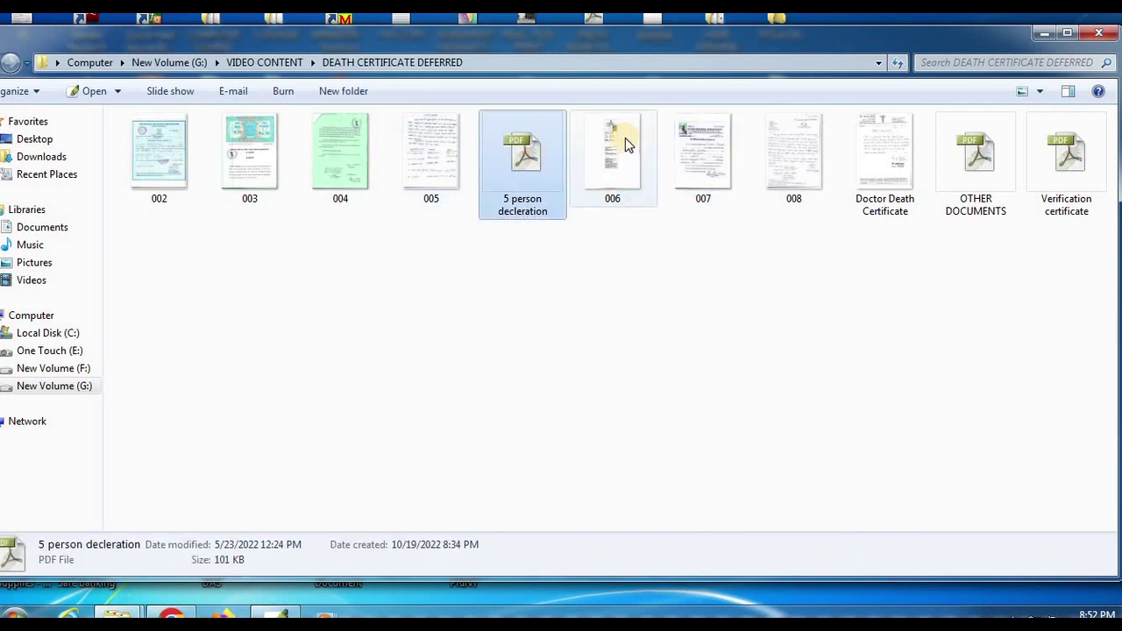
click(596, 135)
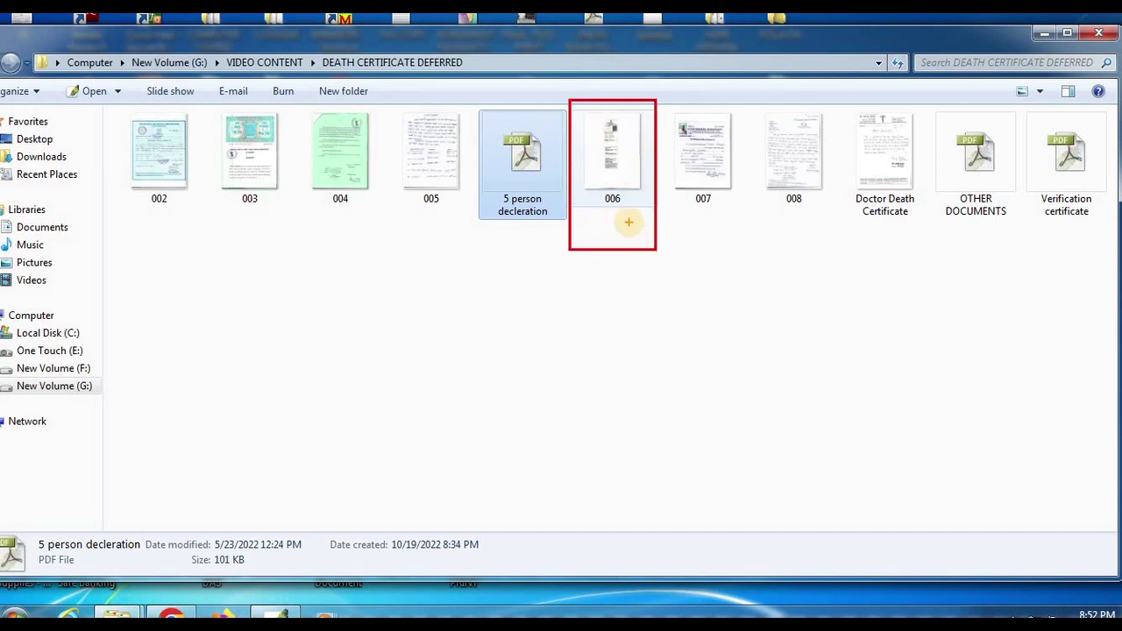
click(674, 194)
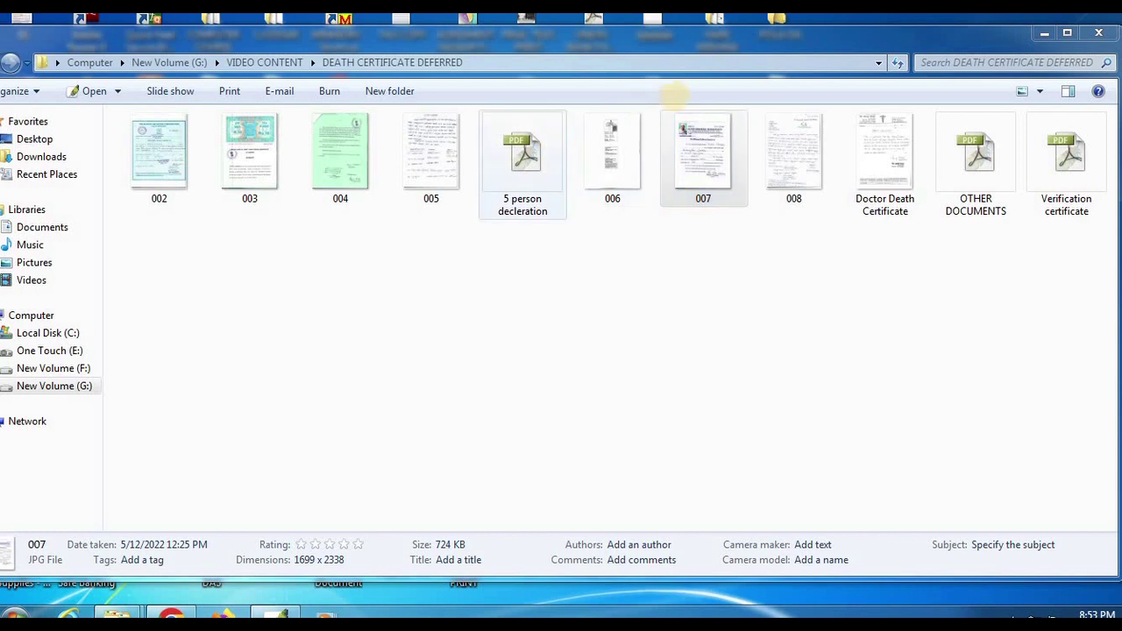
drag(646, 99, 750, 257)
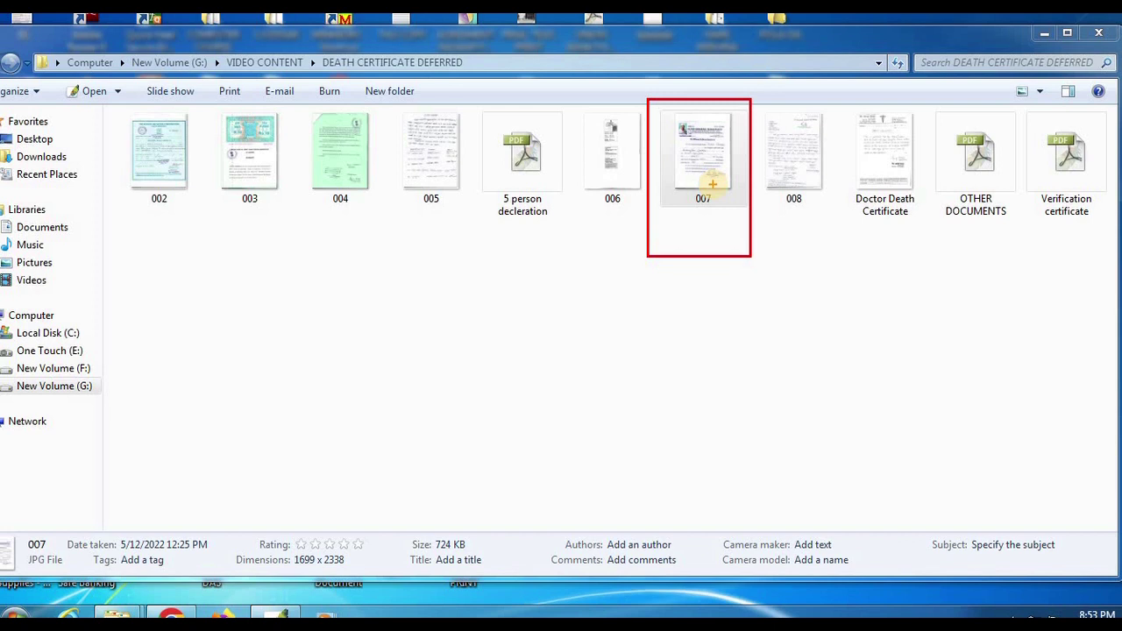
mouse_move(712, 184)
mouse_down()
mouse_move(850, 315)
mouse_move(884, 365)
mouse_up()
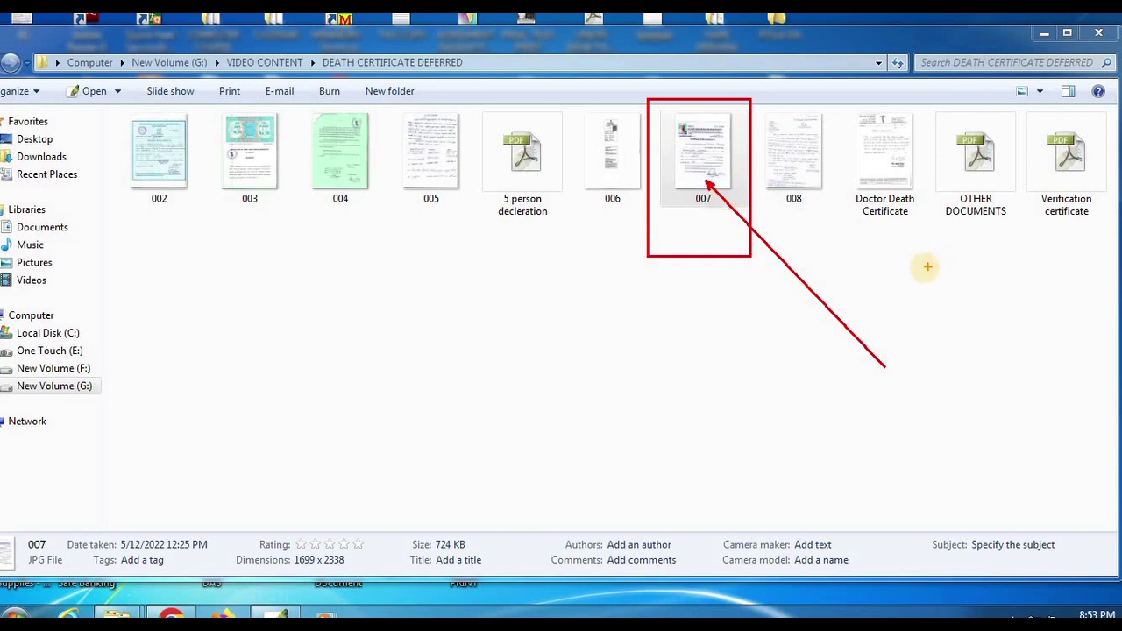
key(Escape)
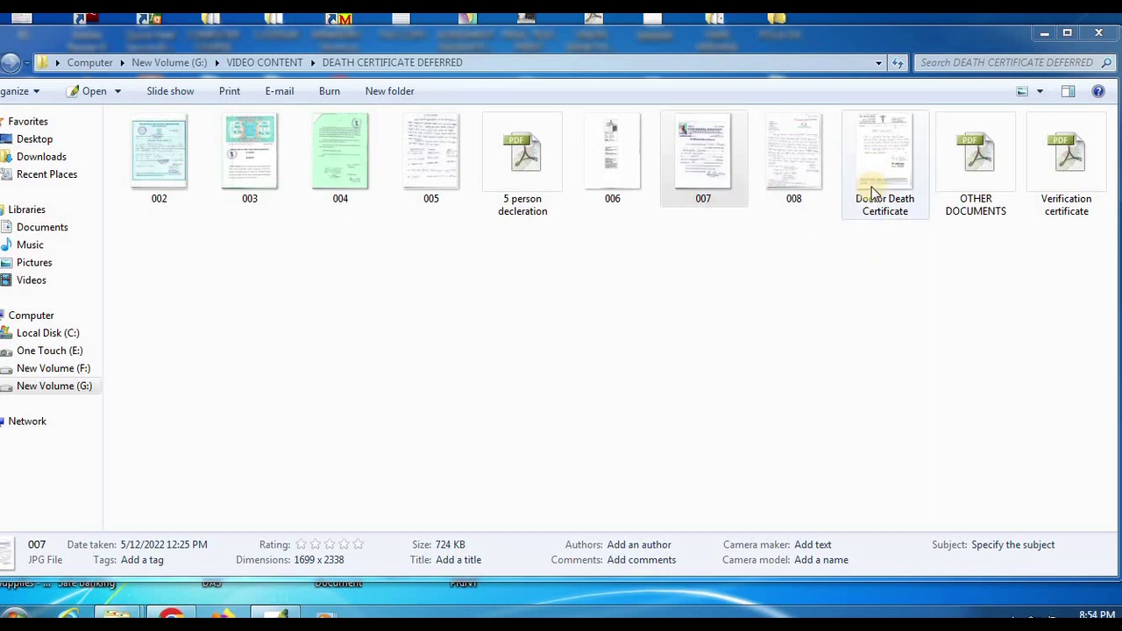
Step: Examine sample document 008 and the Doctor Death Certificate in the DEATH CERTIFICATE DEFERRED folder
click(806, 174)
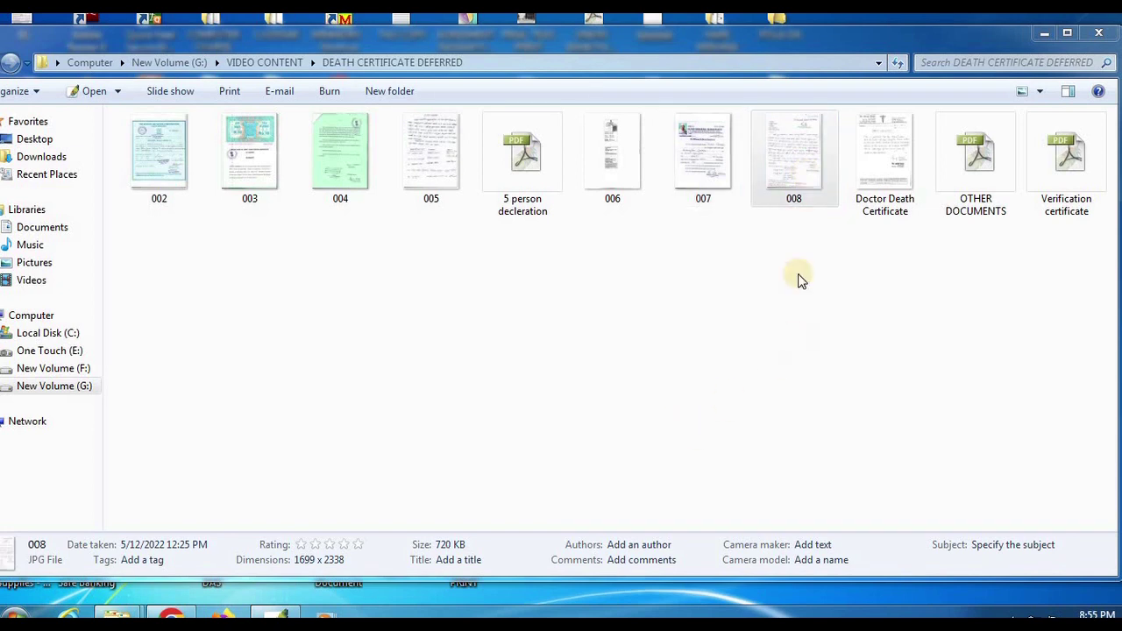
drag(740, 100, 776, 137)
drag(837, 206, 843, 249)
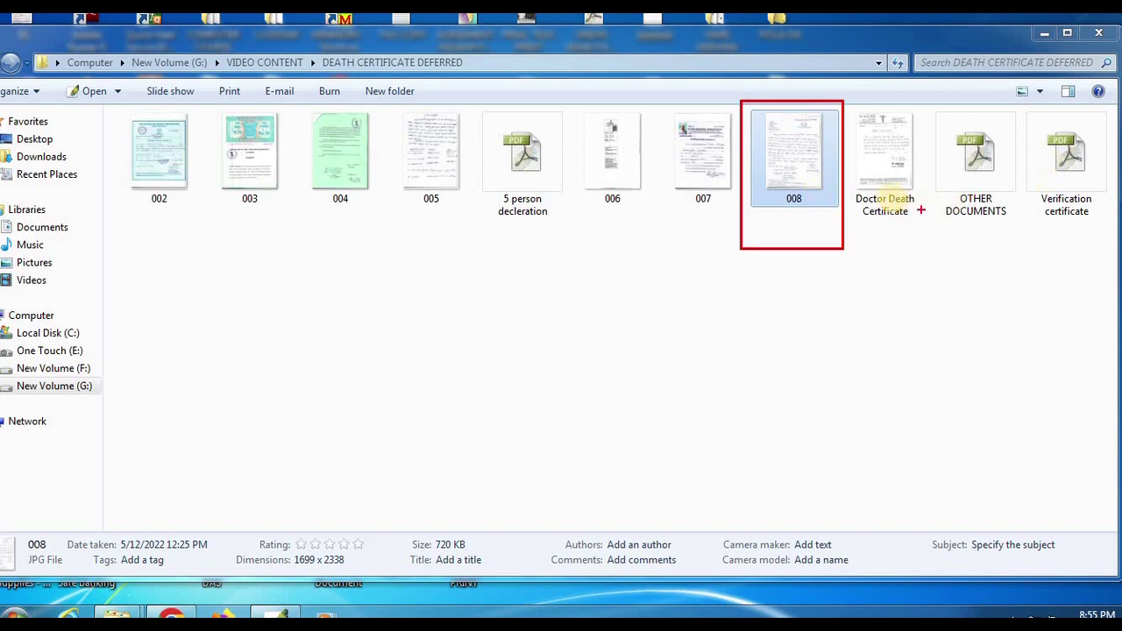
drag(825, 87, 869, 156)
drag(906, 225, 931, 263)
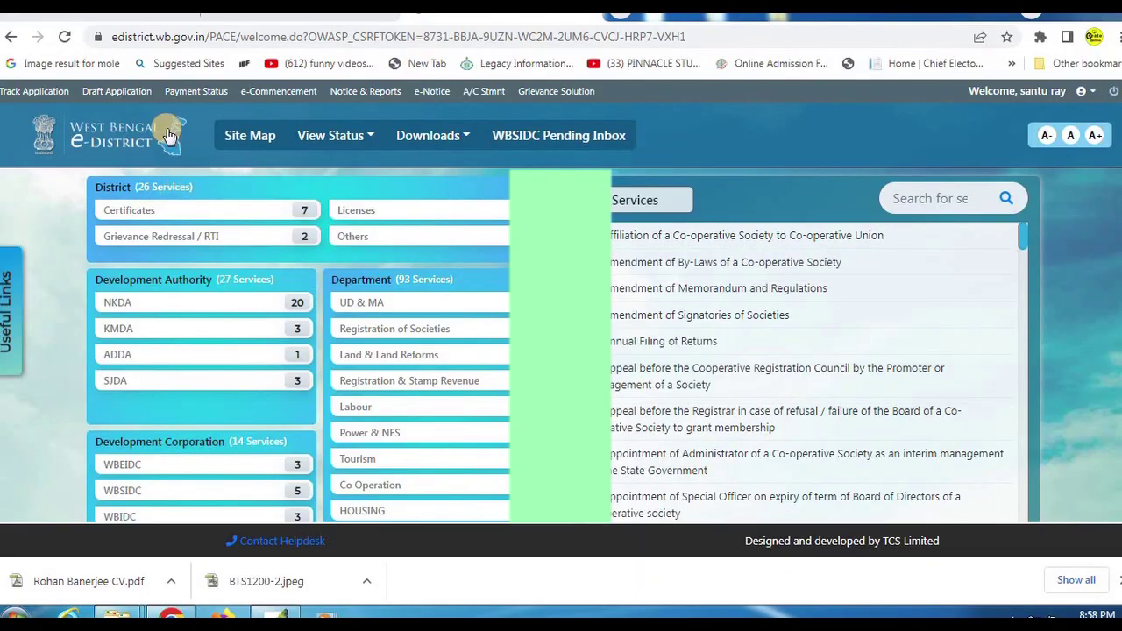
Step: Switch to the e-District portal in Chrome, open application tracking and look through the submitted applications for the delayed death registration entry
click(37, 95)
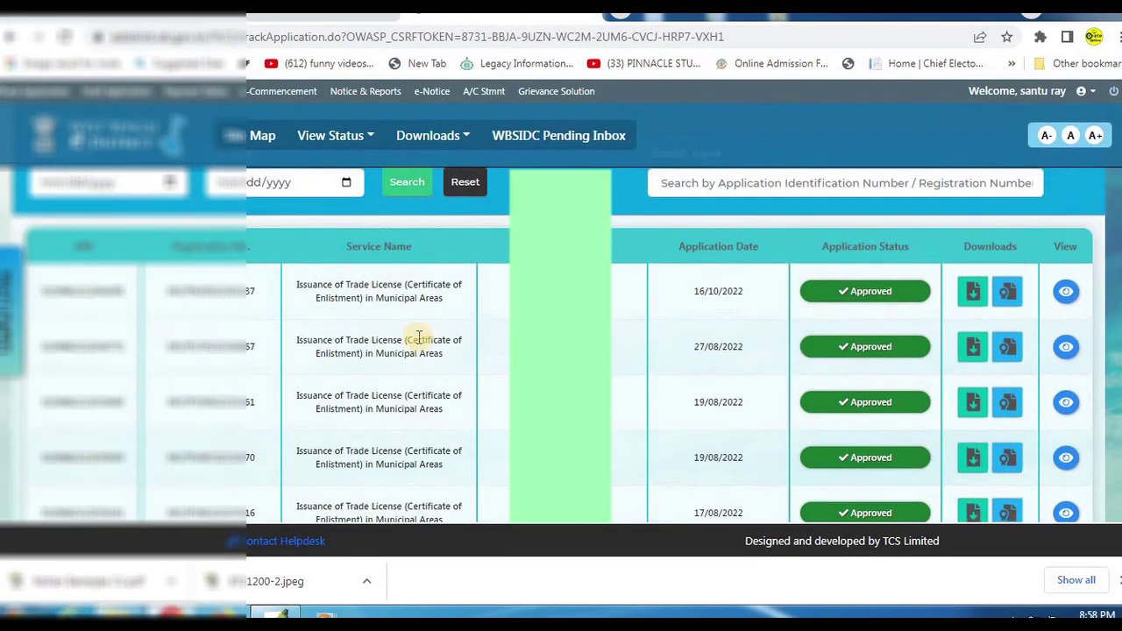
drag(298, 284, 469, 309)
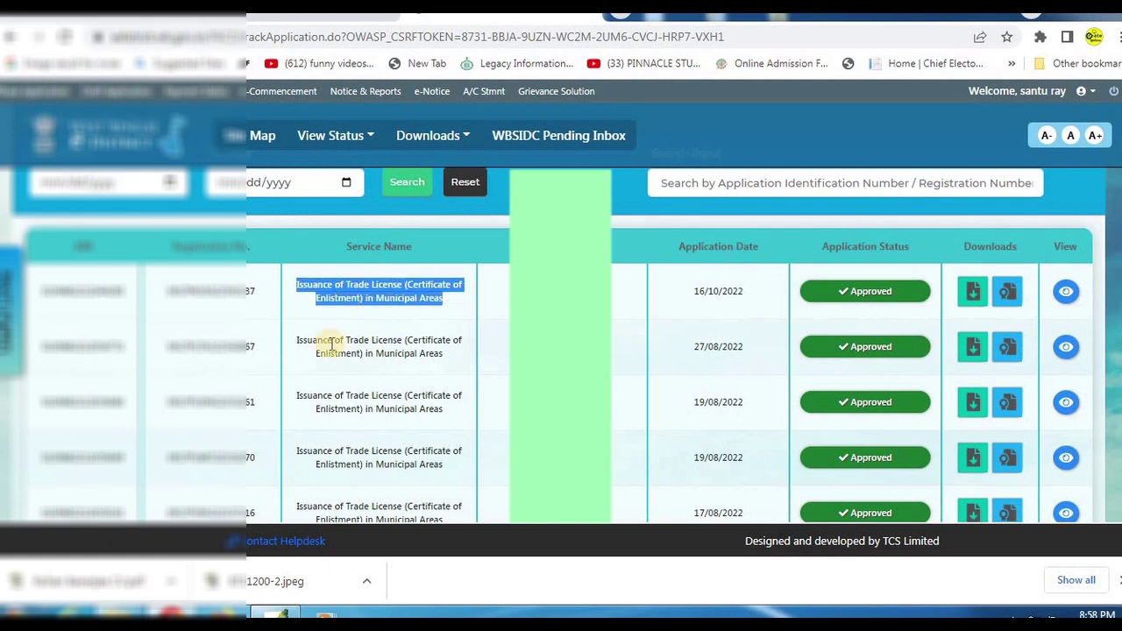
drag(298, 341, 421, 353)
scroll(364, 362, down, 2)
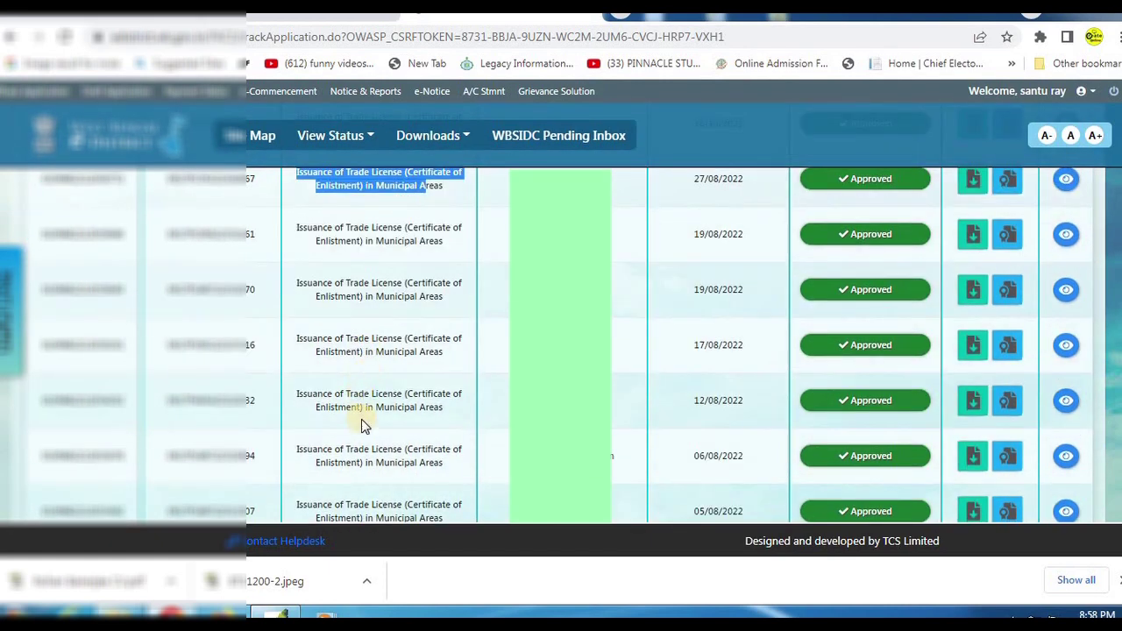
scroll(364, 403, down, 2)
scroll(365, 394, down, 2)
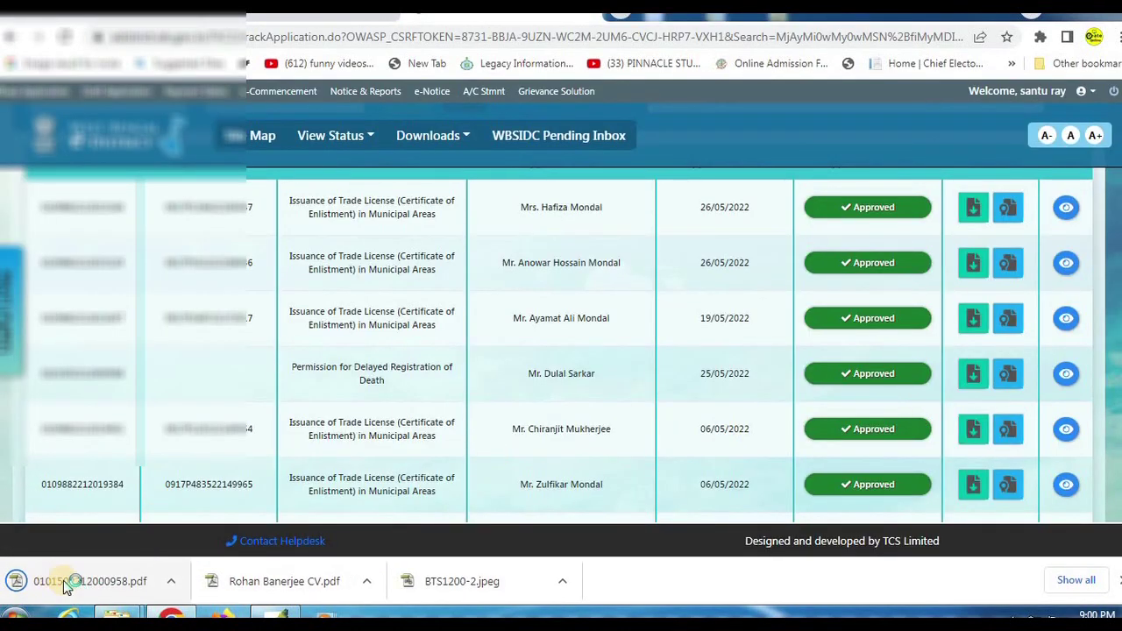
Step: Open the downloaded certificate PDF and examine its sanction order heading for delayed registration of death
click(35, 580)
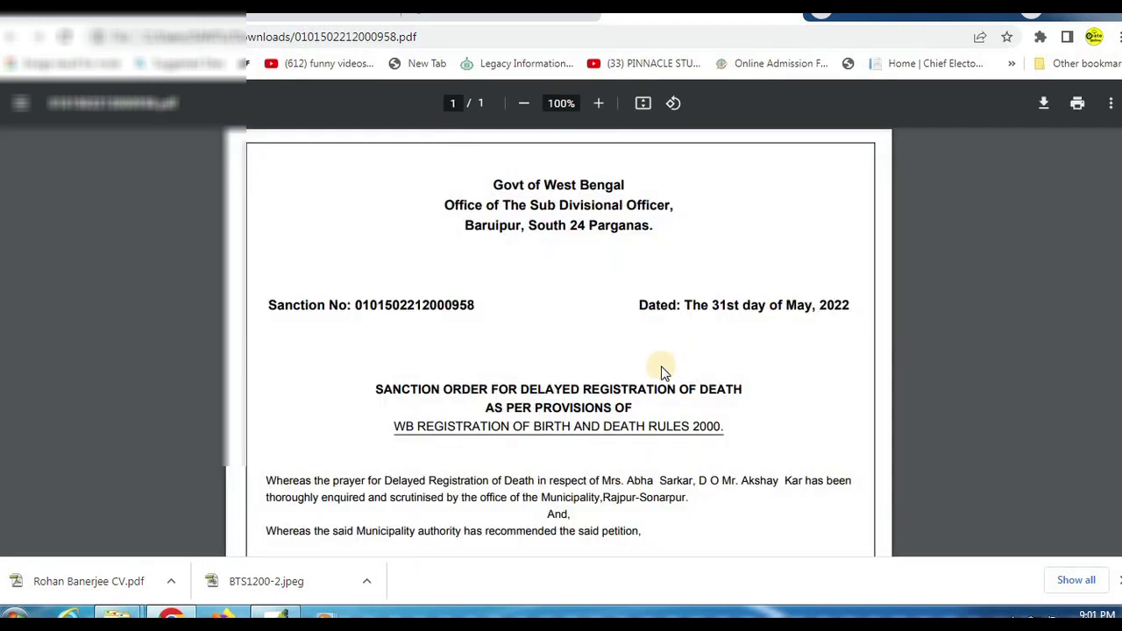
mouse_move(345, 357)
mouse_down()
mouse_move(793, 427)
mouse_move(847, 420)
mouse_up()
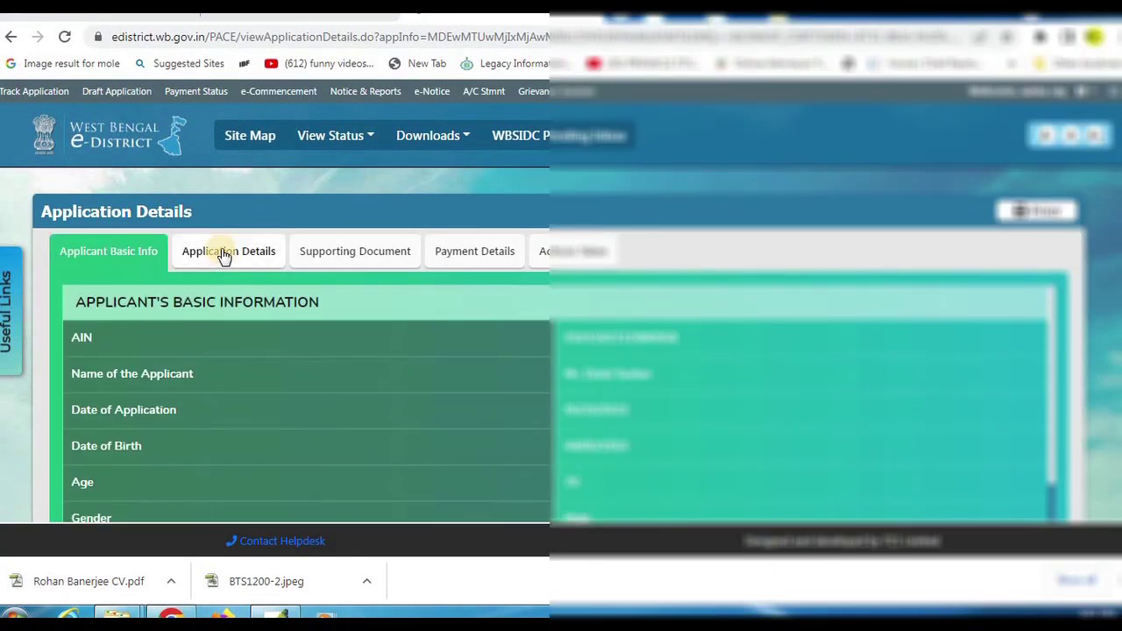
Step: Review the delayed death registration application's details, supporting documents, payment details and actions taken on the portal
click(224, 252)
click(358, 257)
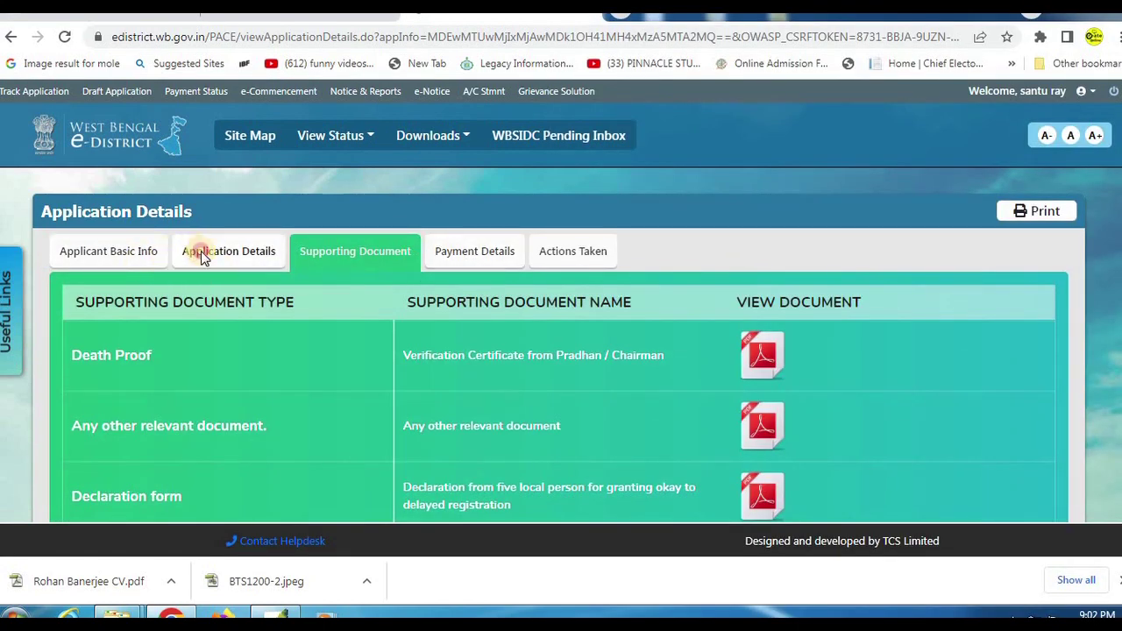
click(456, 251)
click(574, 256)
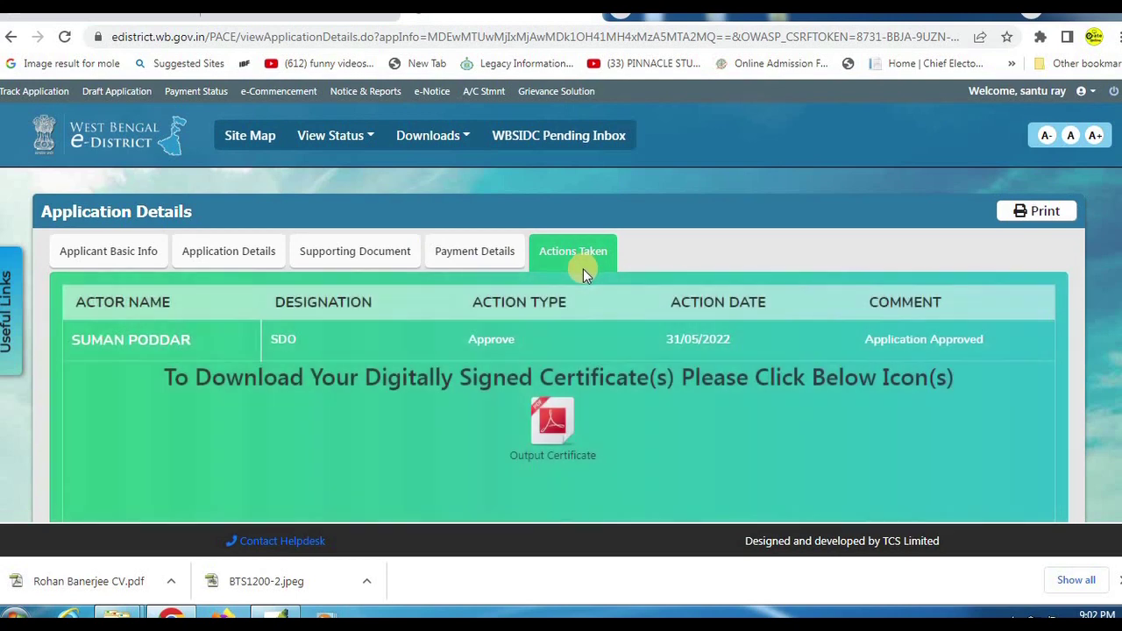